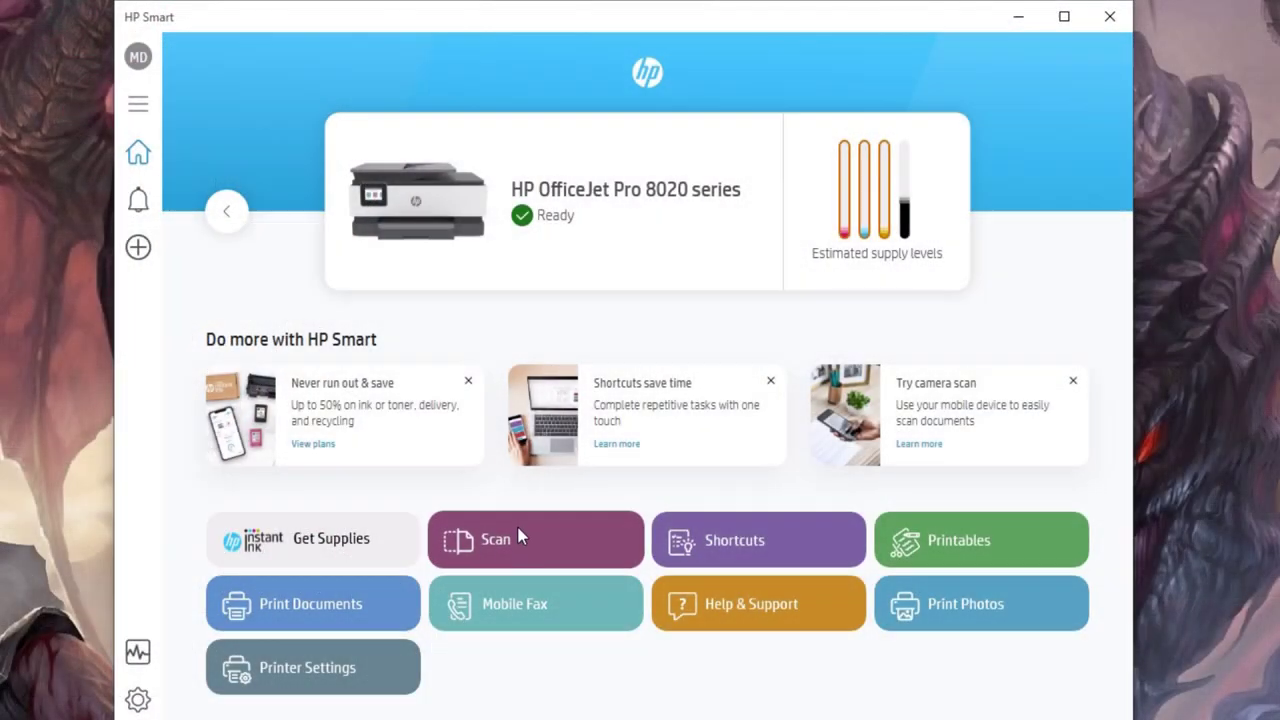
# Scan the template page and save it from HP Smart as paintingsizescan.jpg
pyautogui.click(516, 538)
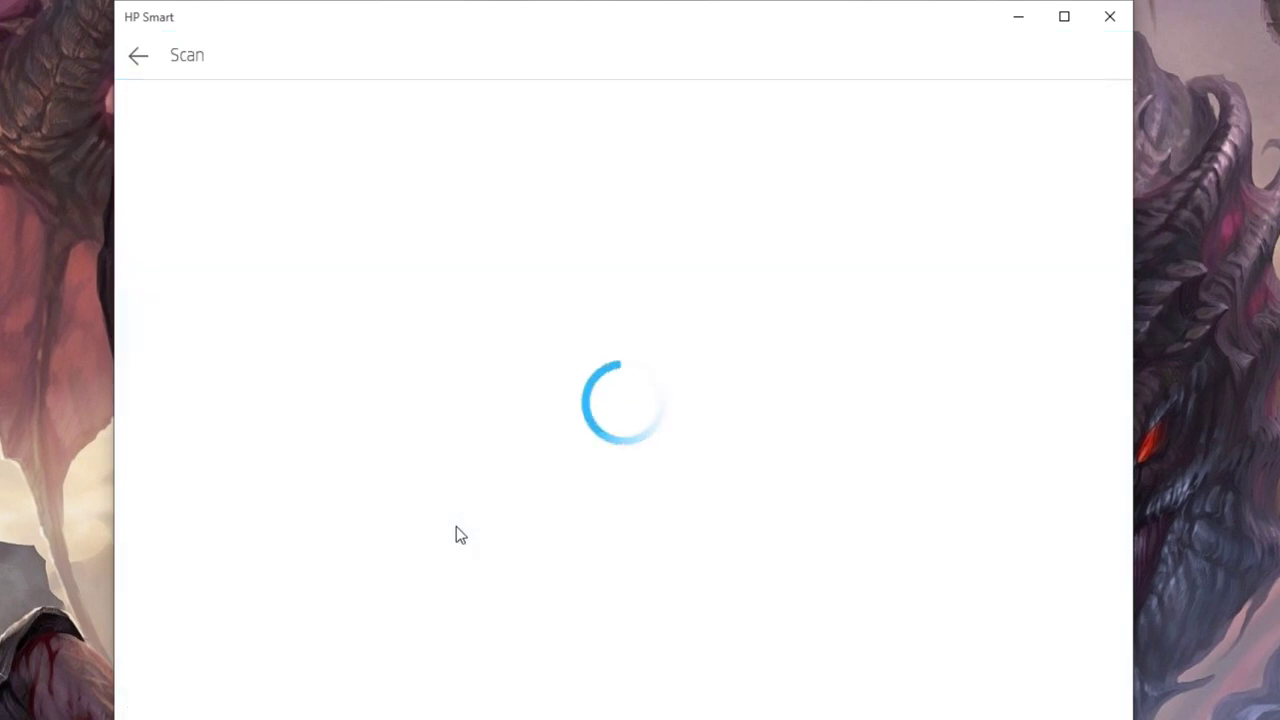
pyautogui.click(1070, 700)
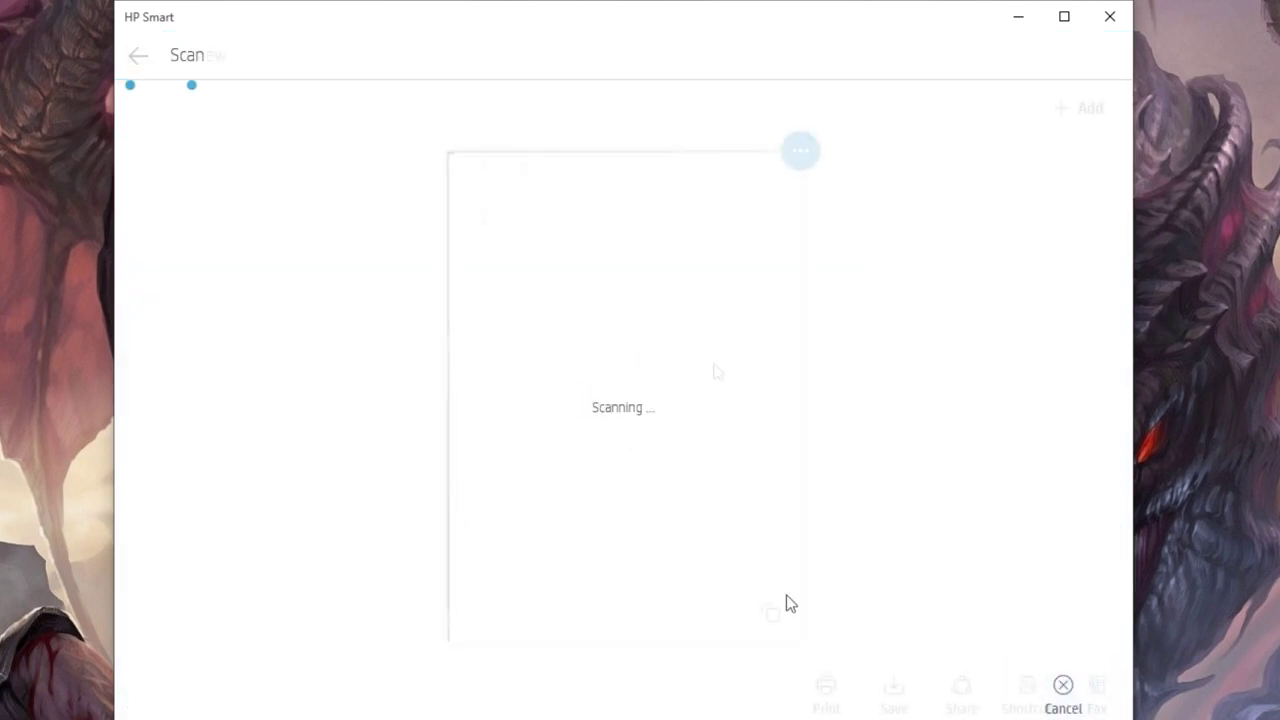
pyautogui.click(910, 706)
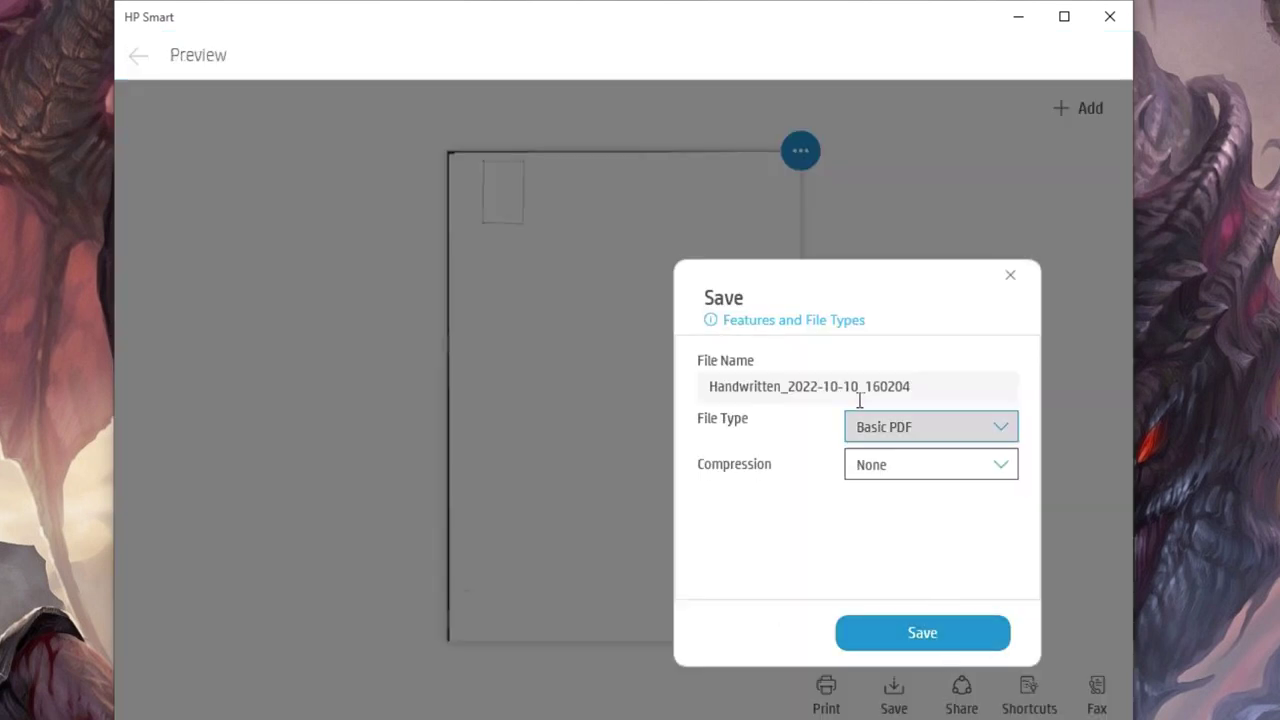
pyautogui.click(941, 386)
pyautogui.press('BackSpace')
pyautogui.press('BackSpace')
pyautogui.press('BackSpace')
pyautogui.press('BackSpace')
pyautogui.press('BackSpace')
pyautogui.press('BackSpace')
pyautogui.press('BackSpace')
pyautogui.press('BackSpace')
pyautogui.press('BackSpace')
pyautogui.press('BackSpace')
pyautogui.press('BackSpace')
pyautogui.press('BackSpace')
pyautogui.press('BackSpace')
pyautogui.press('BackSpace')
pyautogui.press('BackSpace')
pyautogui.press('BackSpace')
pyautogui.press('BackSpace')
pyautogui.press('BackSpace')
pyautogui.press('BackSpace')
pyautogui.press('BackSpace')
pyautogui.press('BackSpace')
pyautogui.press('BackSpace')
pyautogui.press('BackSpace')
pyautogui.press('BackSpace')
pyautogui.press('BackSpace')
pyautogui.press('BackSpace')
pyautogui.press('BackSpace')
pyautogui.press('BackSpace')
pyautogui.press('BackSpace')
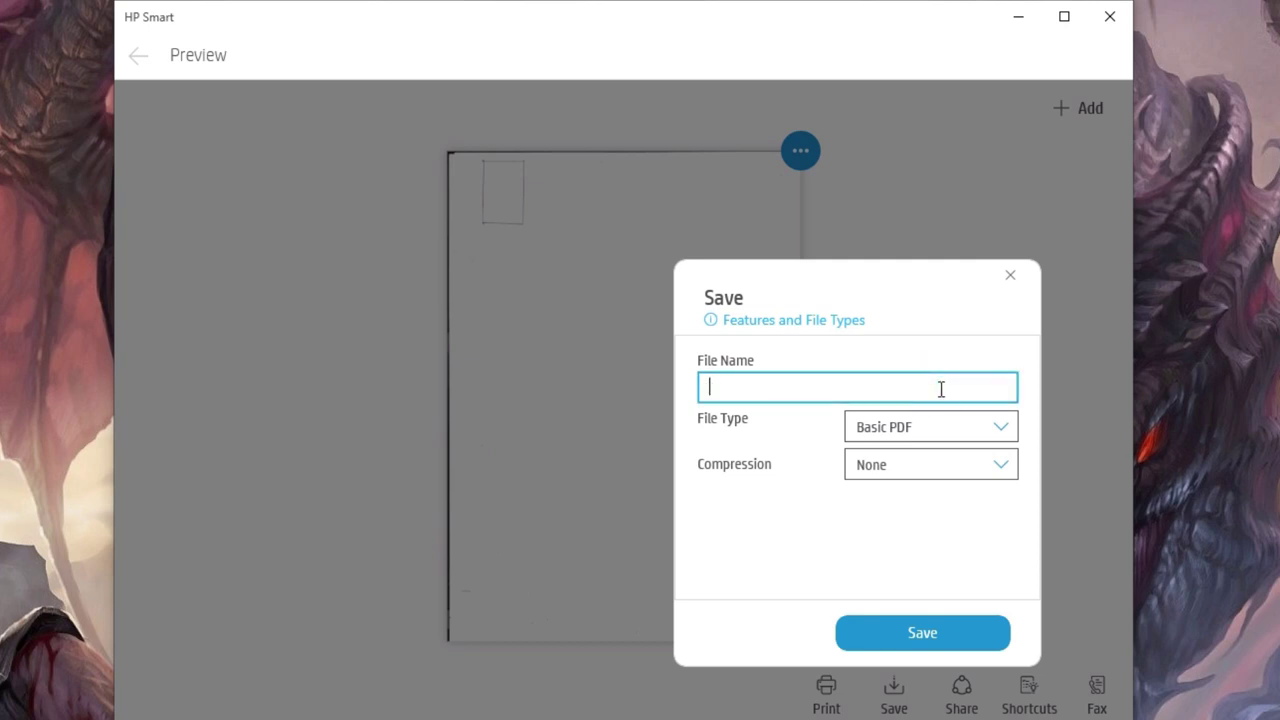
pyautogui.write('paintingsizescan')
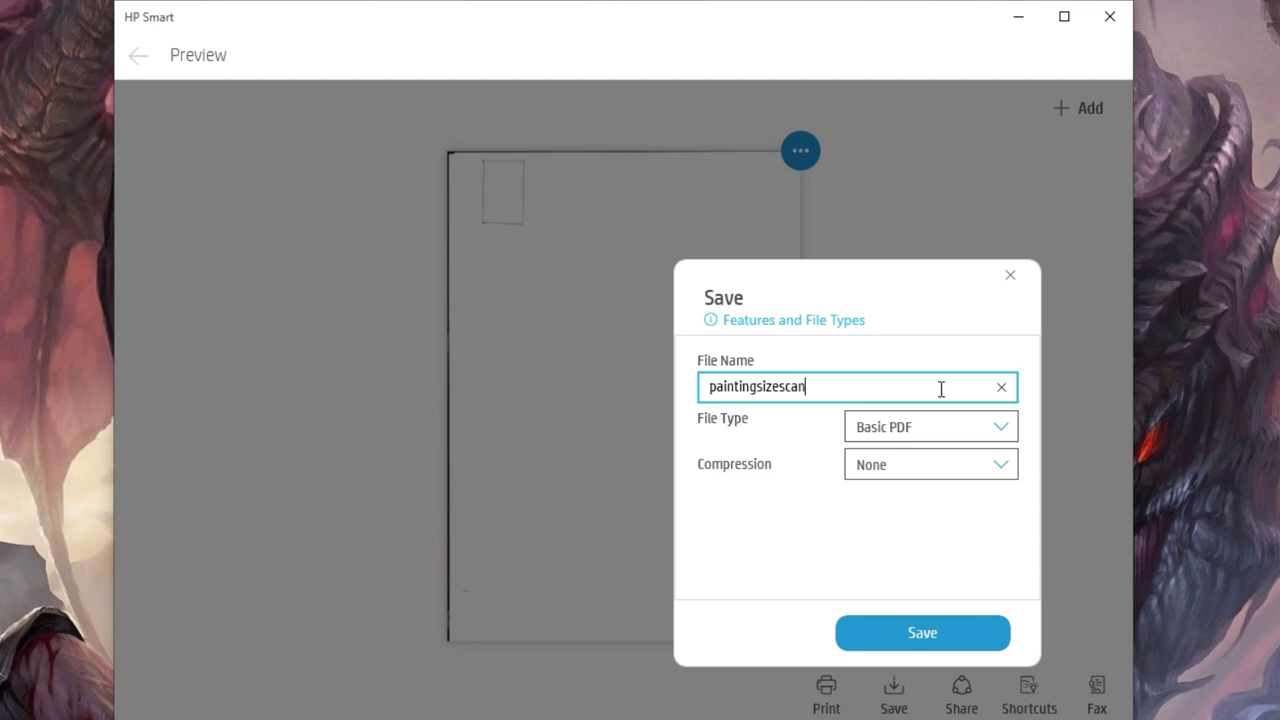
pyautogui.click(937, 427)
pyautogui.click(922, 455)
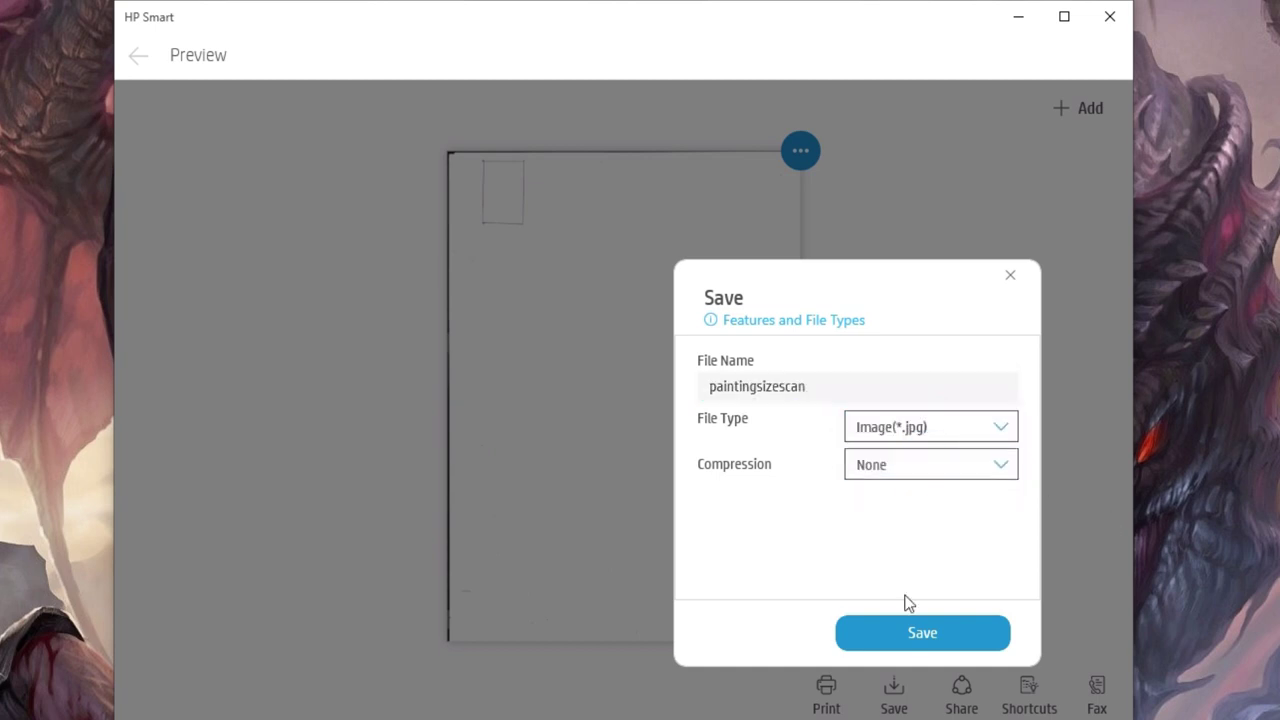
pyautogui.click(894, 640)
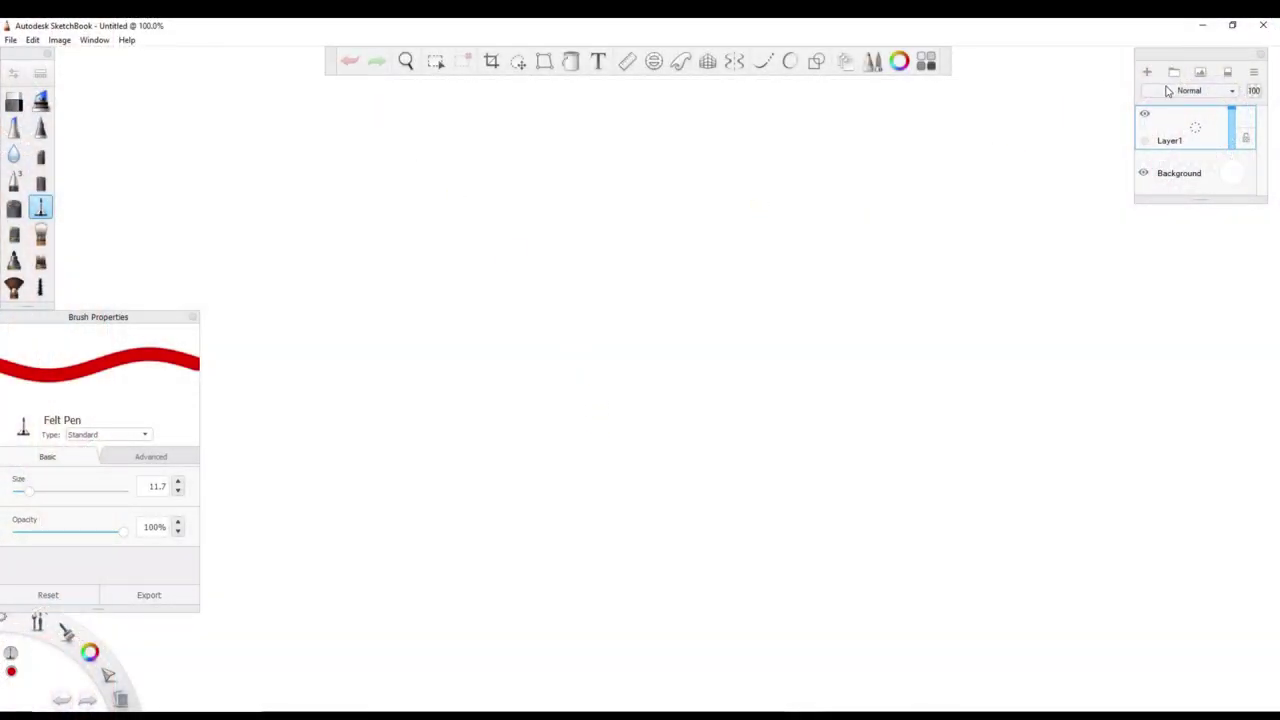
# Open paintingsizescan.jpg in SketchBook and zoom in on its drawn rectangle
pyautogui.click(27, 41)
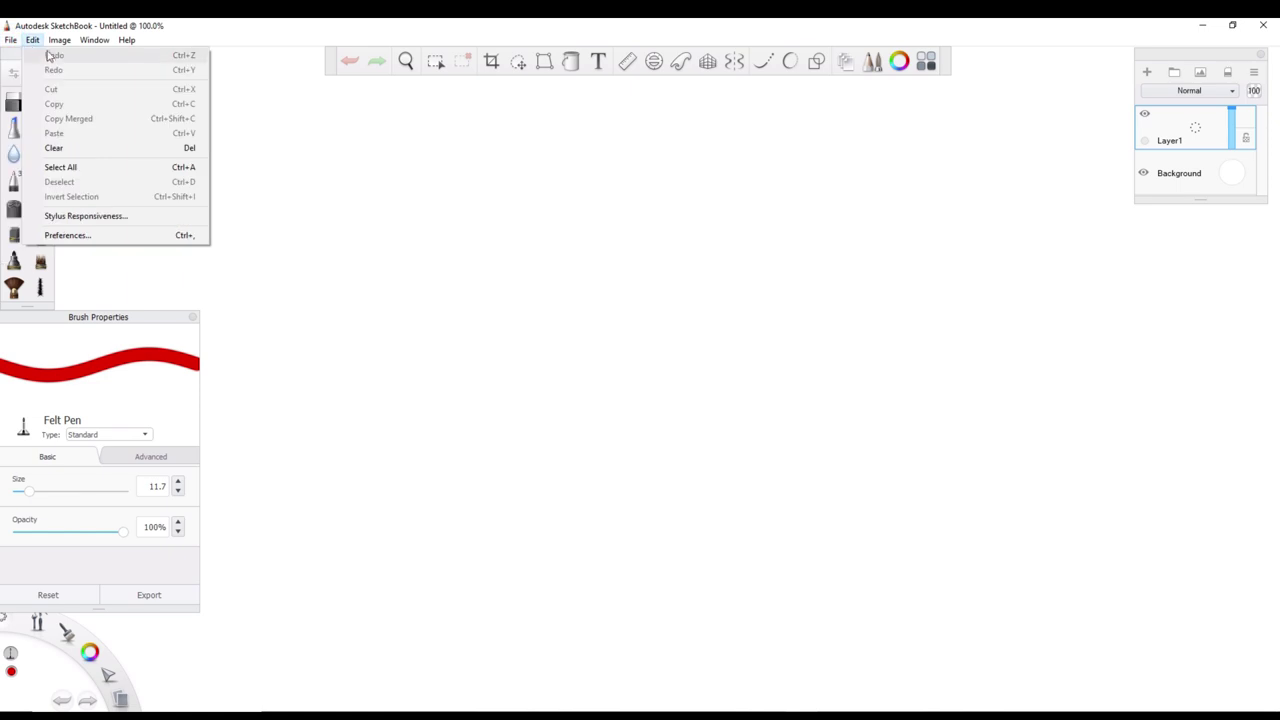
pyautogui.moveTo(11, 42)
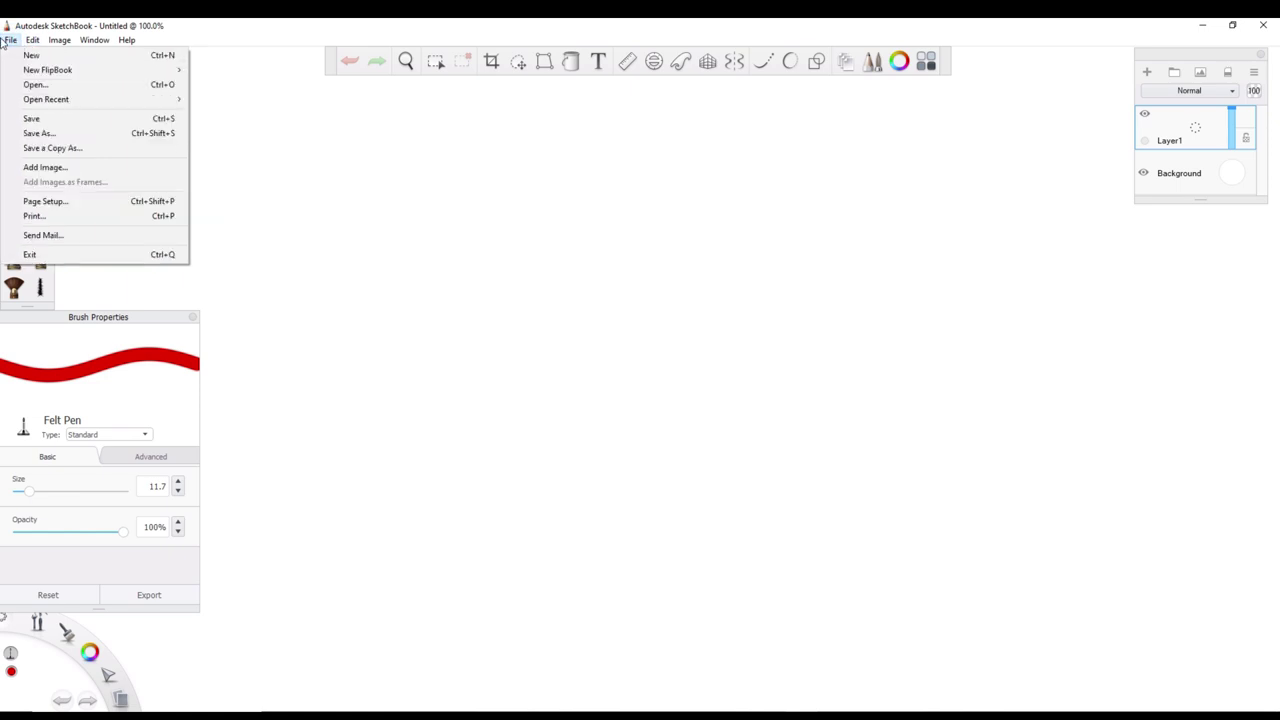
pyautogui.click(47, 86)
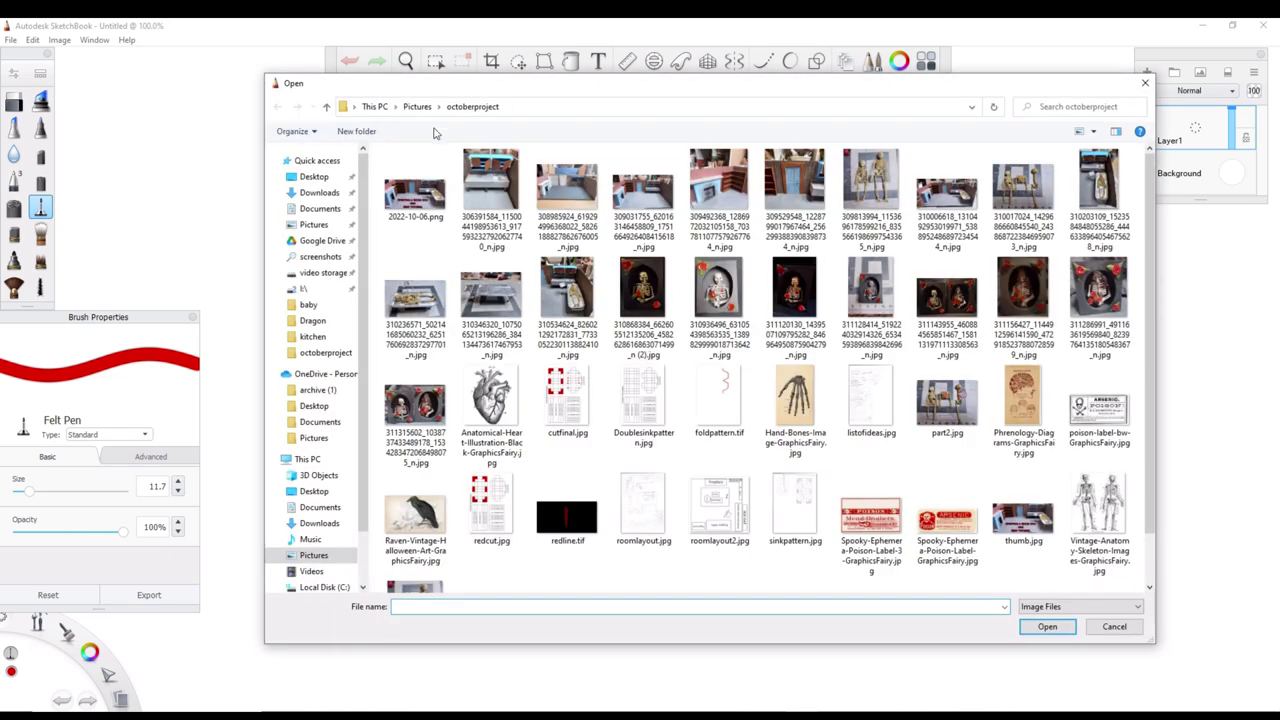
pyautogui.doubleClick(538, 509)
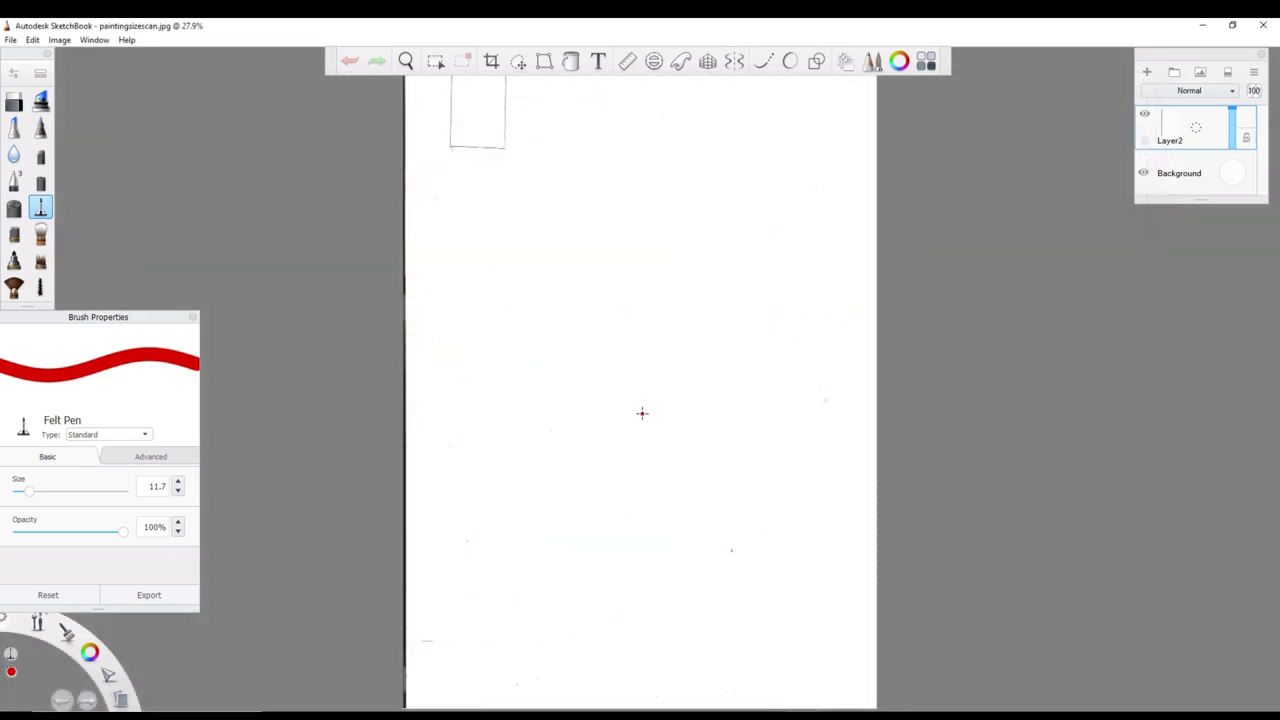
pyautogui.scroll(-1, 643, 394)
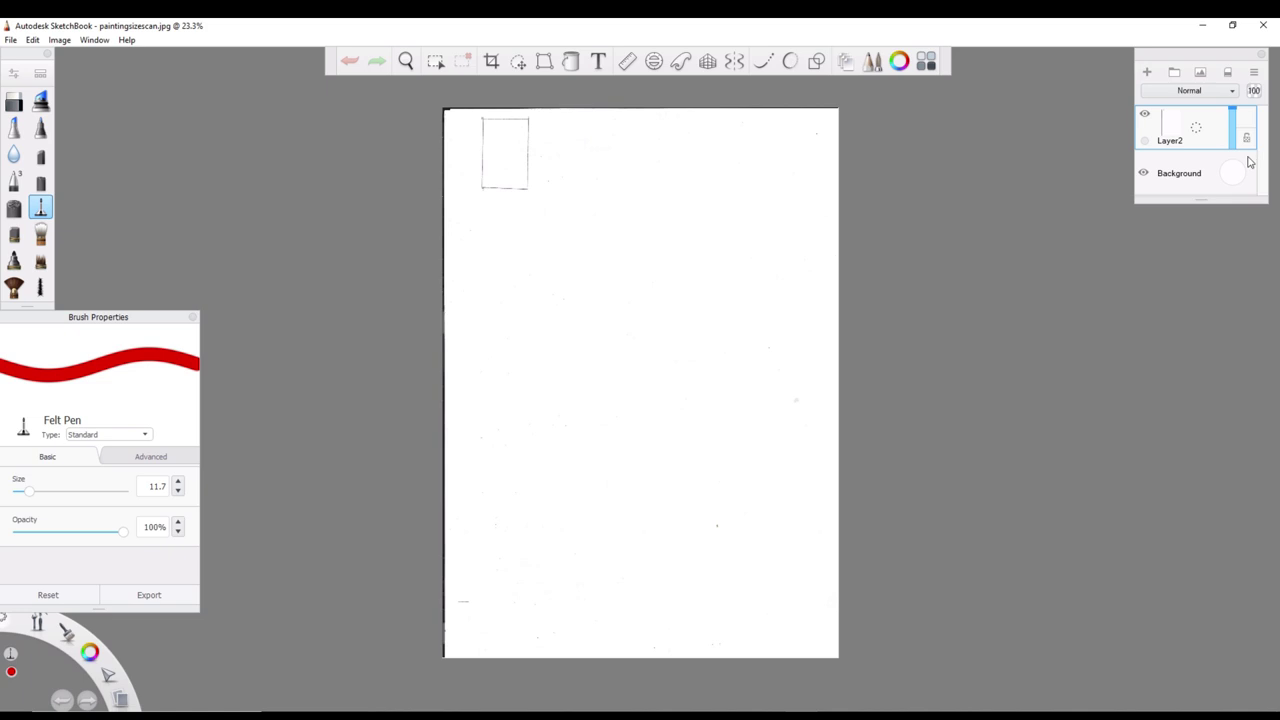
pyautogui.scroll(-2, 536, 161)
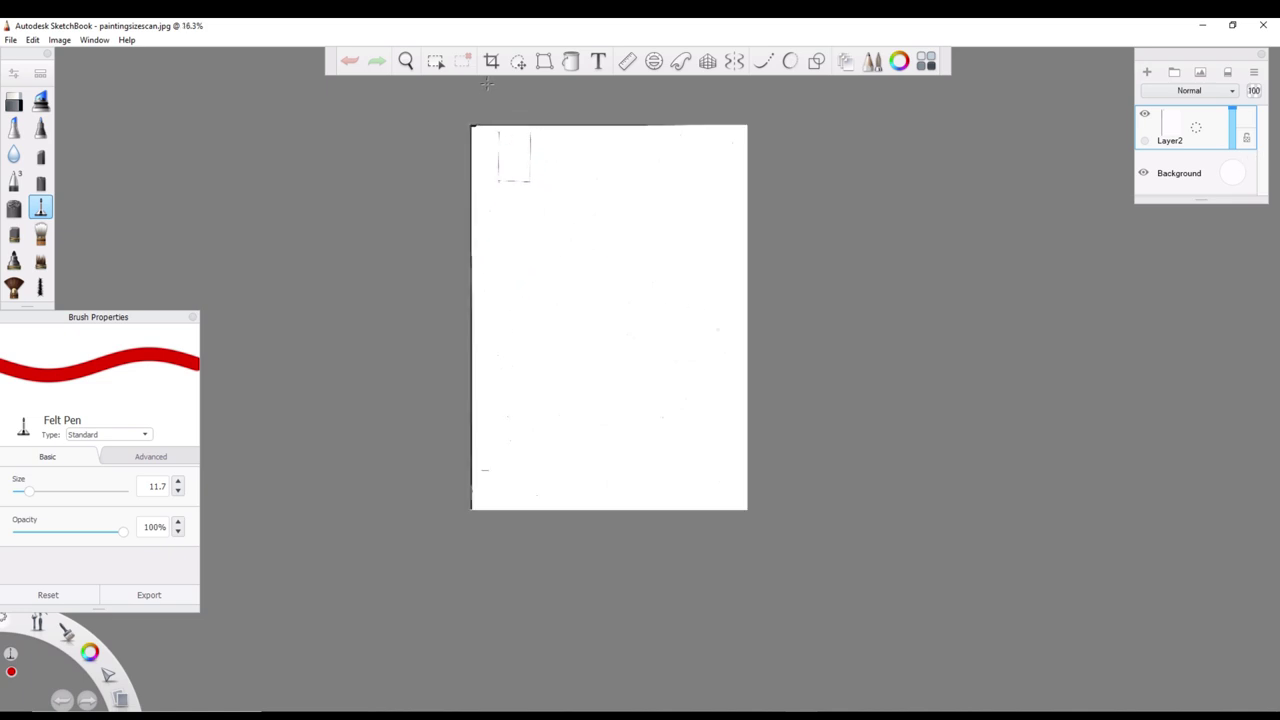
pyautogui.scroll(8, 487, 84)
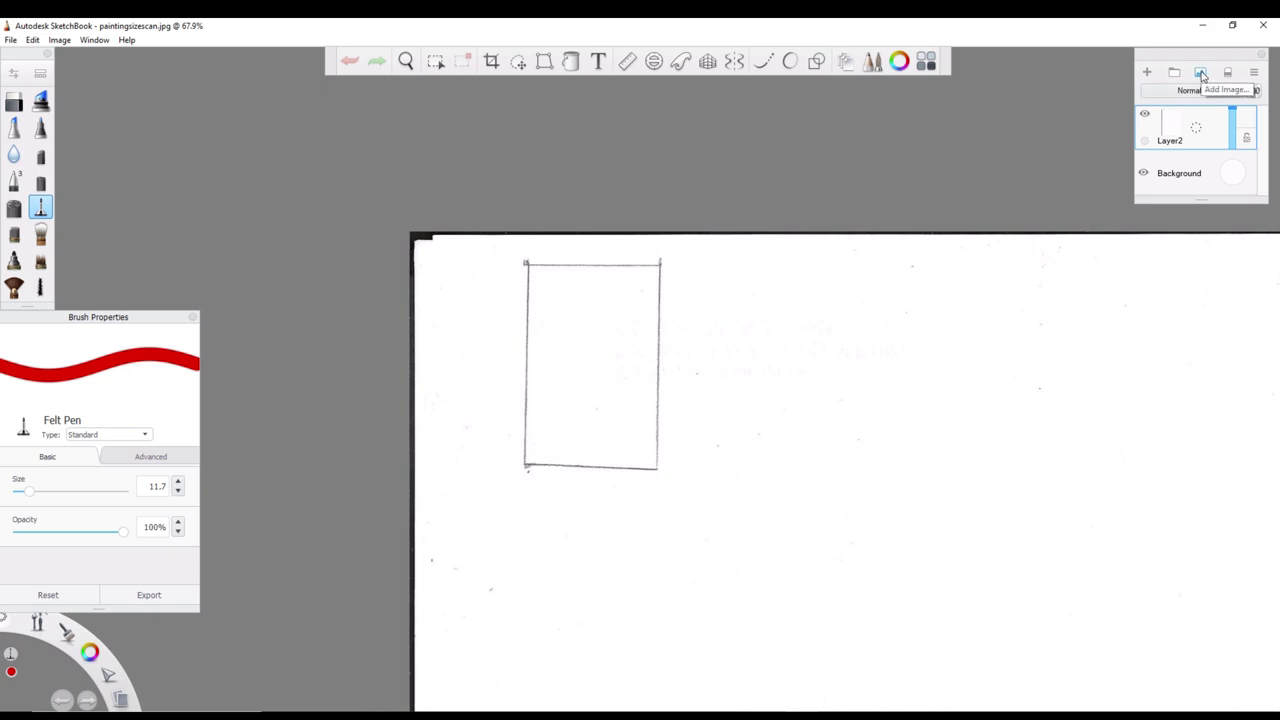
# Import the vintage anatomy skeleton picture and shrink it to 27% near the top-left
pyautogui.click(1201, 75)
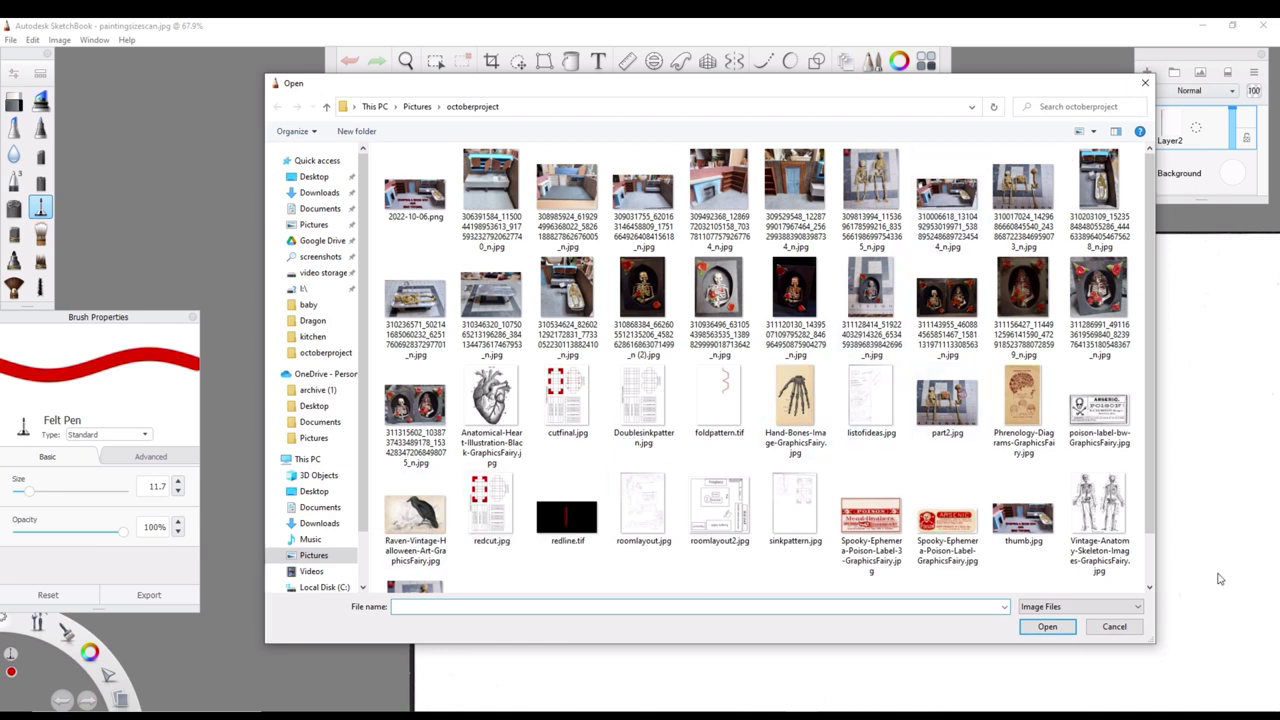
pyautogui.click(1105, 500)
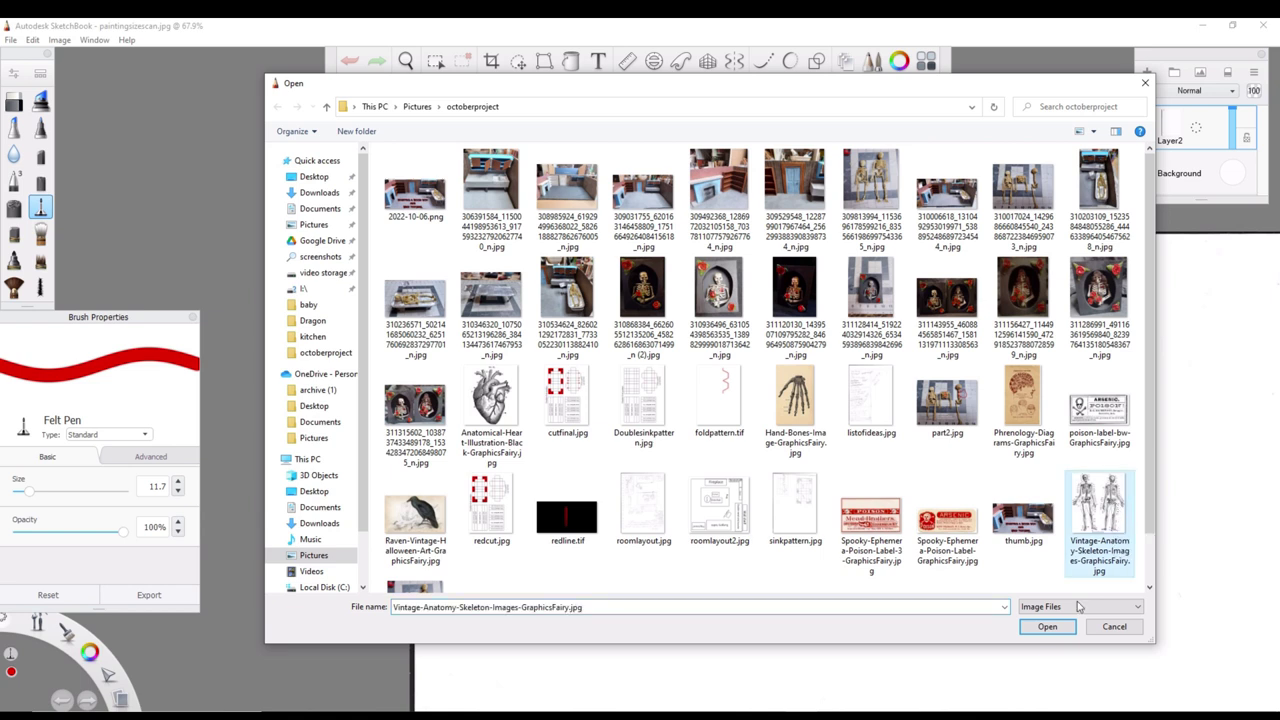
pyautogui.click(1045, 628)
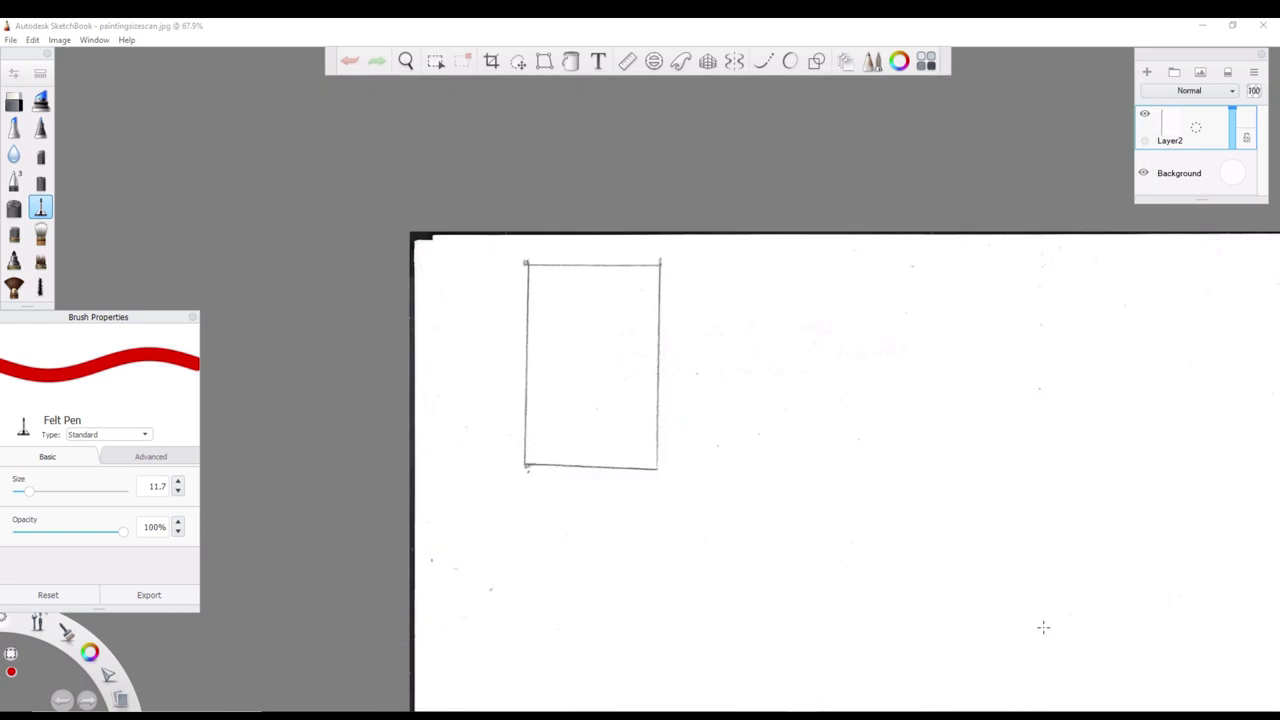
pyautogui.moveTo(1048, 590); pyautogui.dragTo(766, 466)
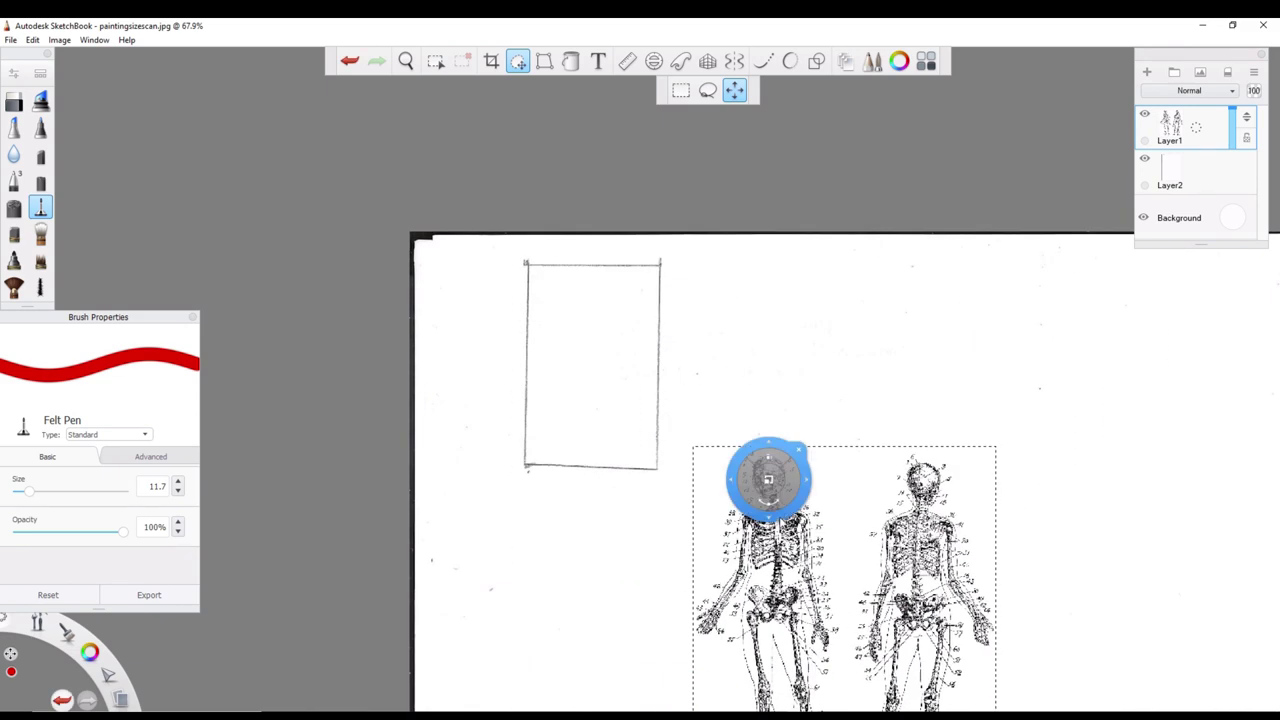
pyautogui.moveTo(766, 514); pyautogui.dragTo(571, 330)
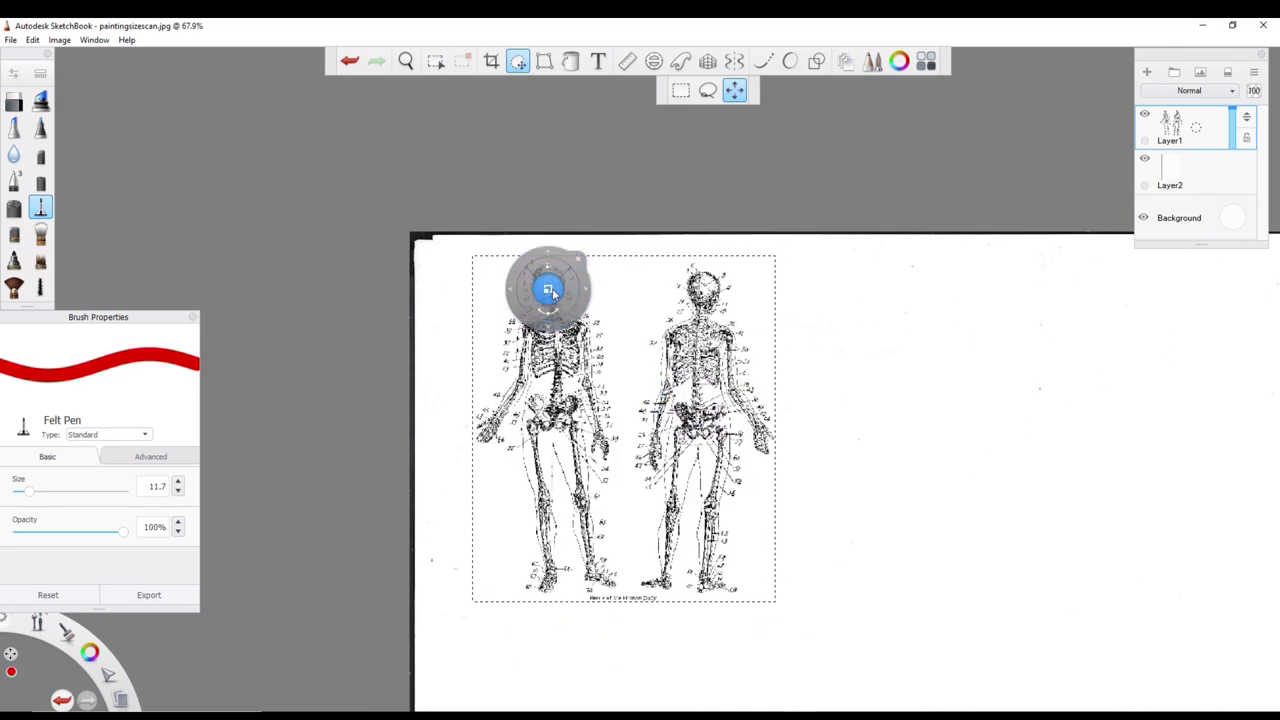
pyautogui.moveTo(487, 254); pyautogui.dragTo(528, 333)
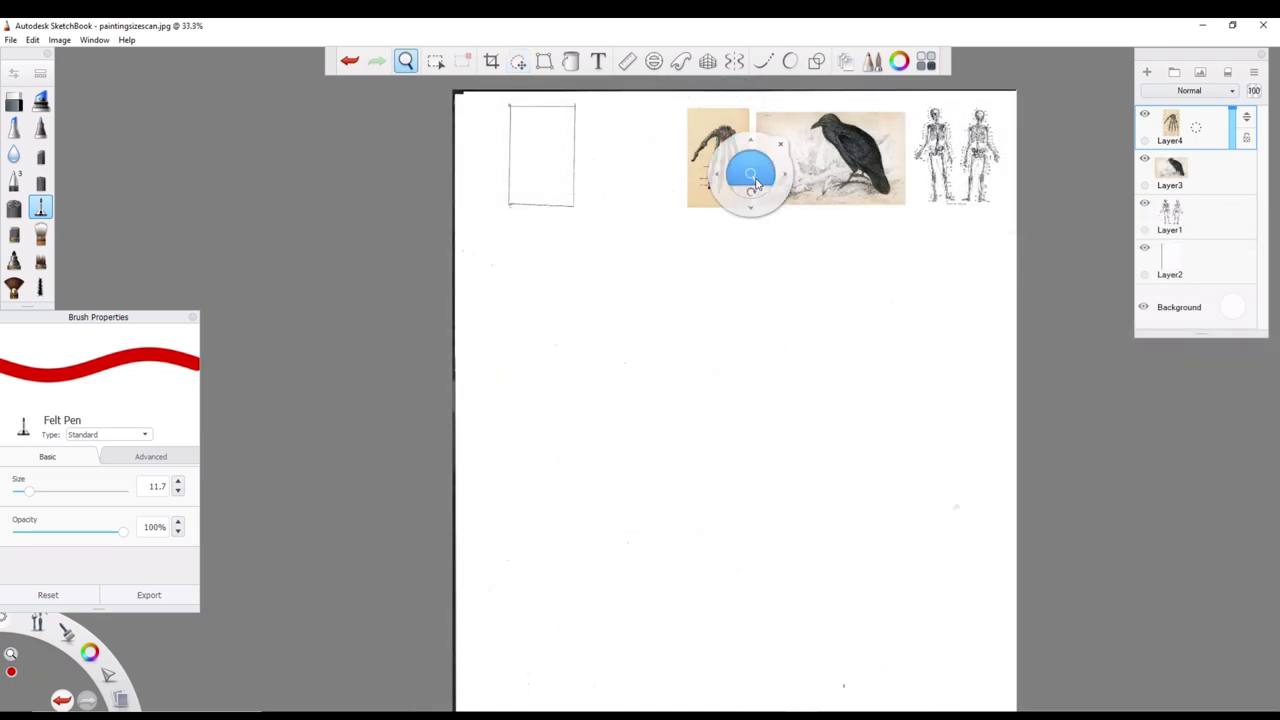
pyautogui.moveTo(755, 185); pyautogui.dragTo(694, 280)
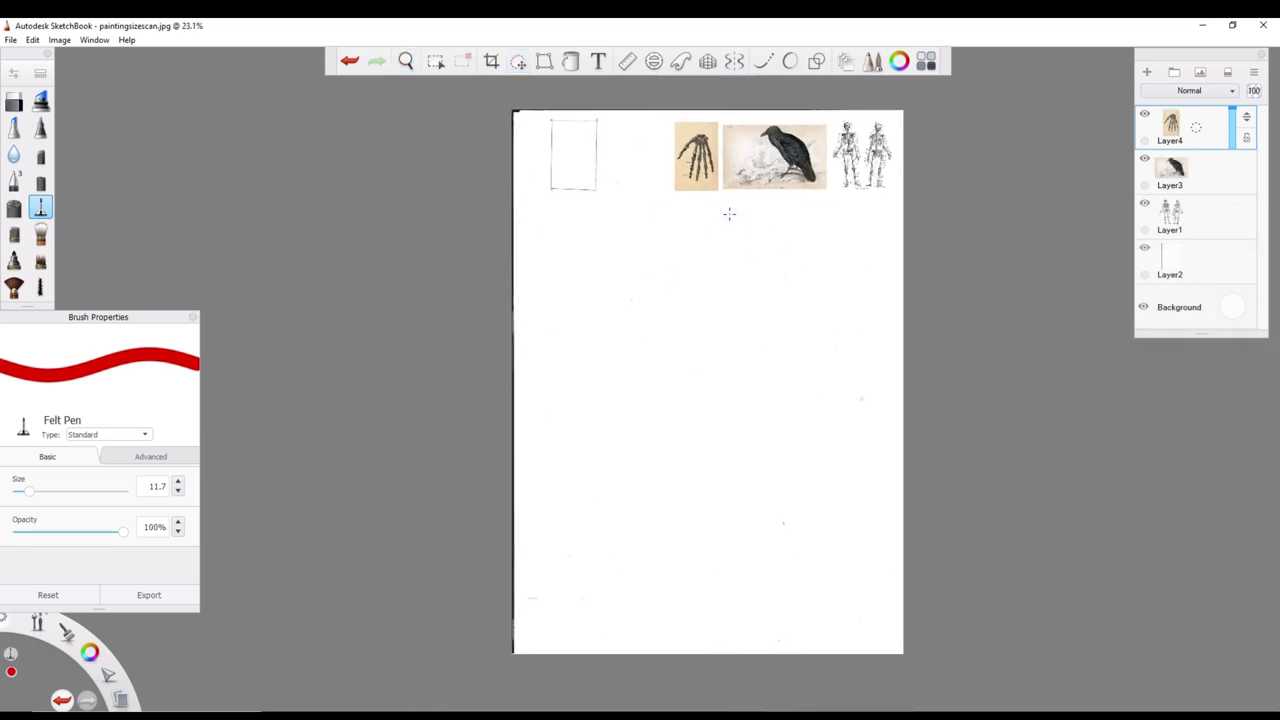
# Start a Save As of the page, naming the TIFF file makingprintables
pyautogui.click(11, 40)
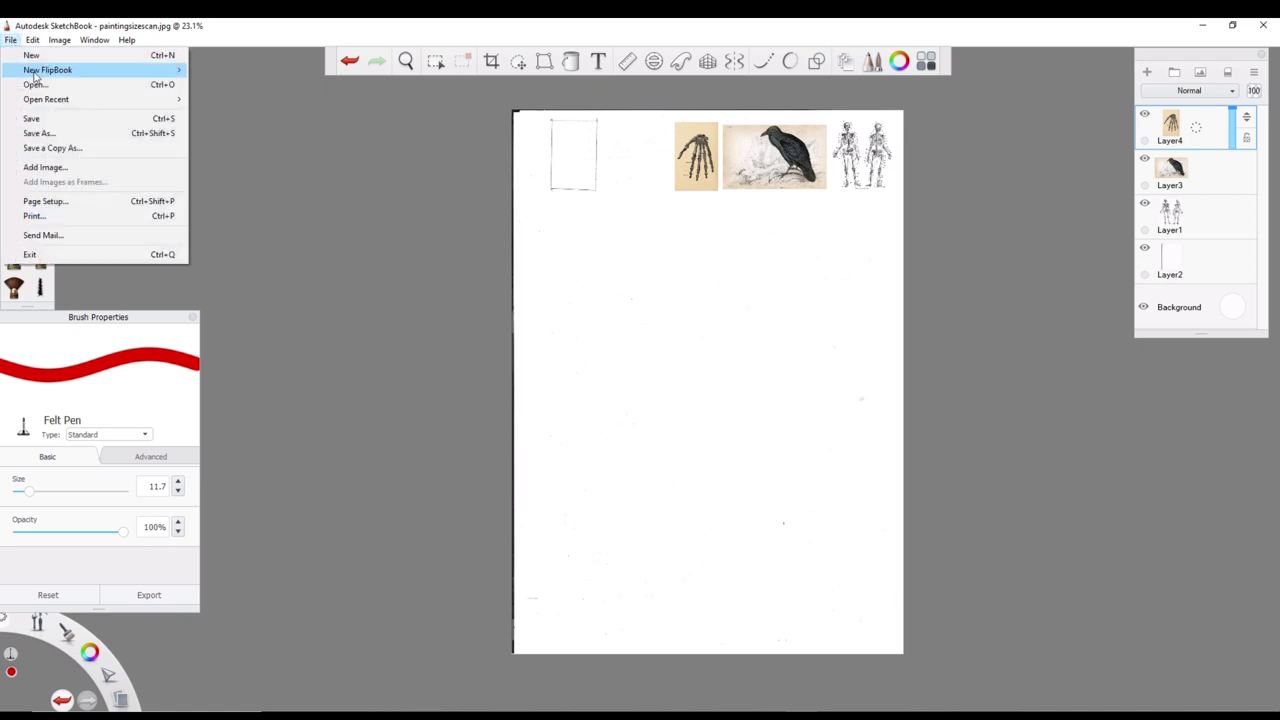
pyautogui.click(68, 134)
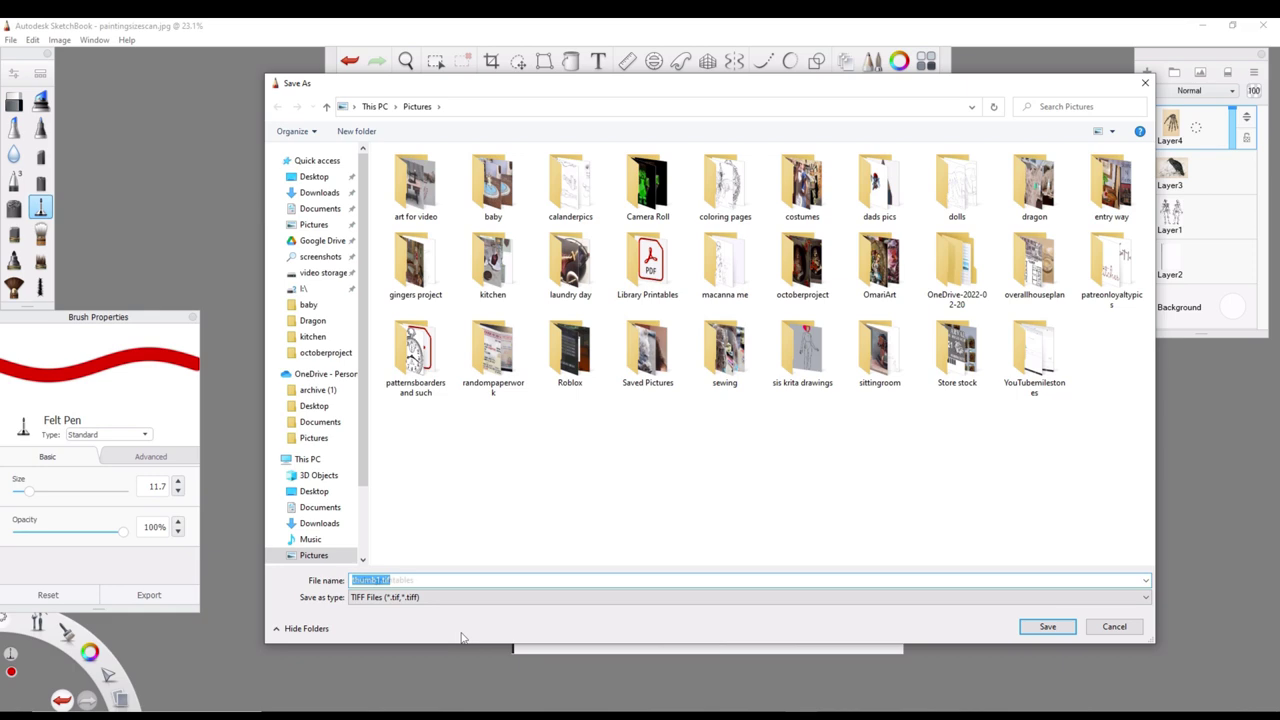
pyautogui.write('makingprintables')
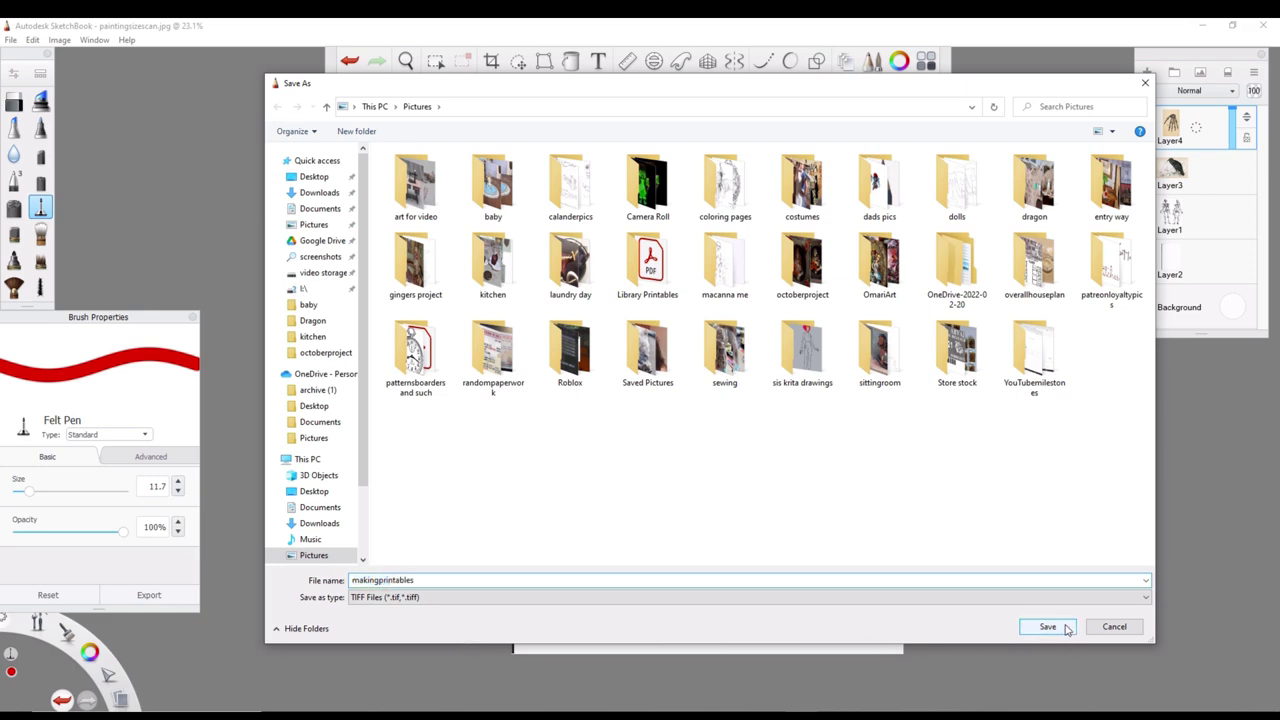